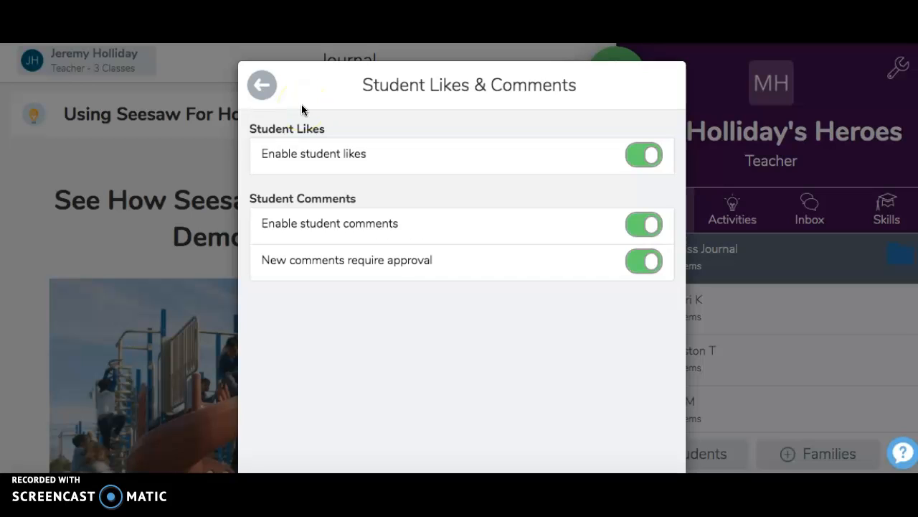
Disable student likes and student comments for the class, and return to the class settings
{"action": "left_click", "coordinate": [656, 158]}
{"action": "left_click", "coordinate": [645, 224]}
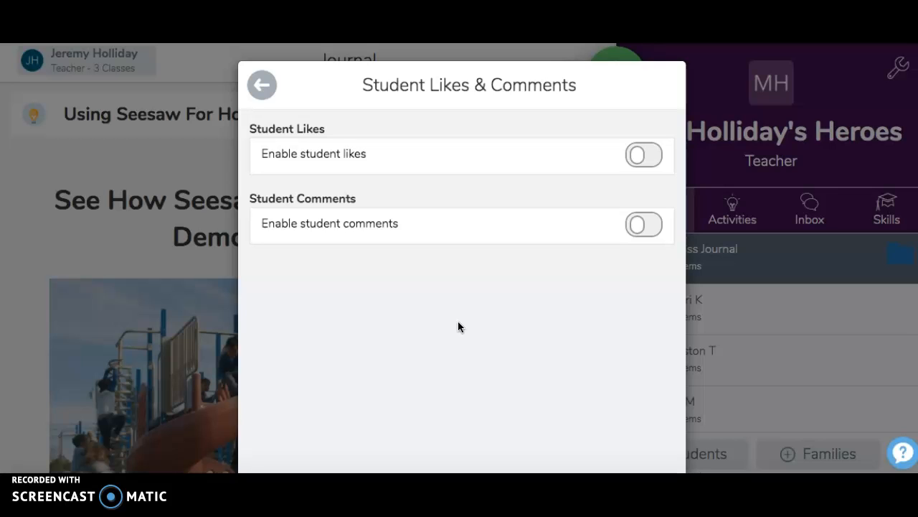
{"action": "left_click", "coordinate": [262, 86]}
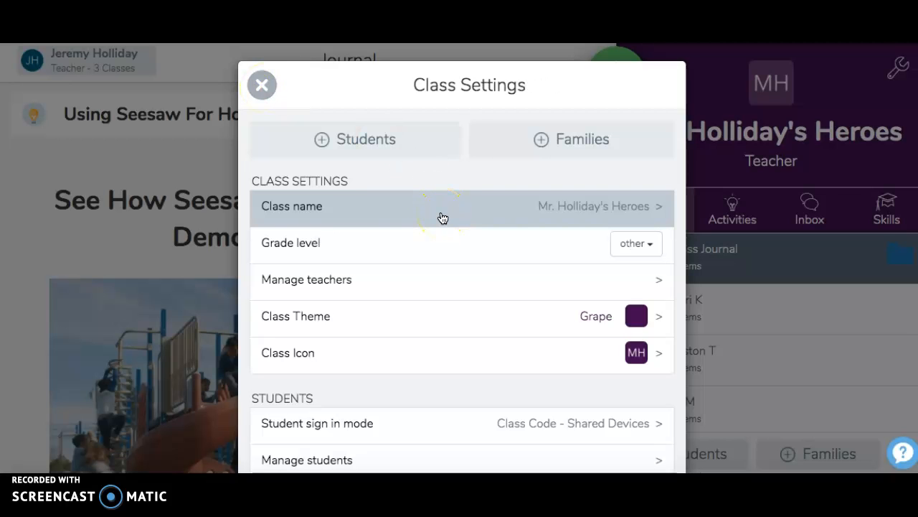
Turn off the class setting that lets students see each other's work, and confirm the change
{"action": "scroll", "coordinate": [448, 178], "scroll_direction": "down", "scroll_amount": 4}
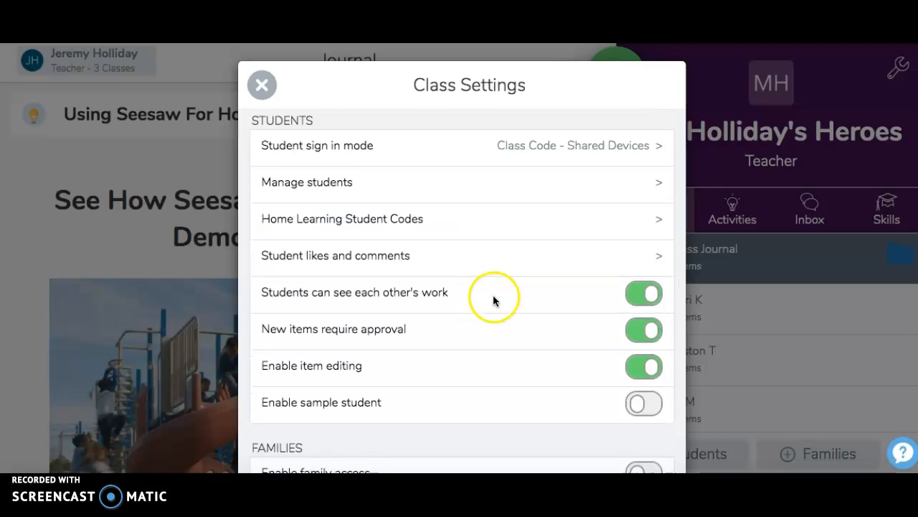
{"action": "left_click", "coordinate": [652, 295]}
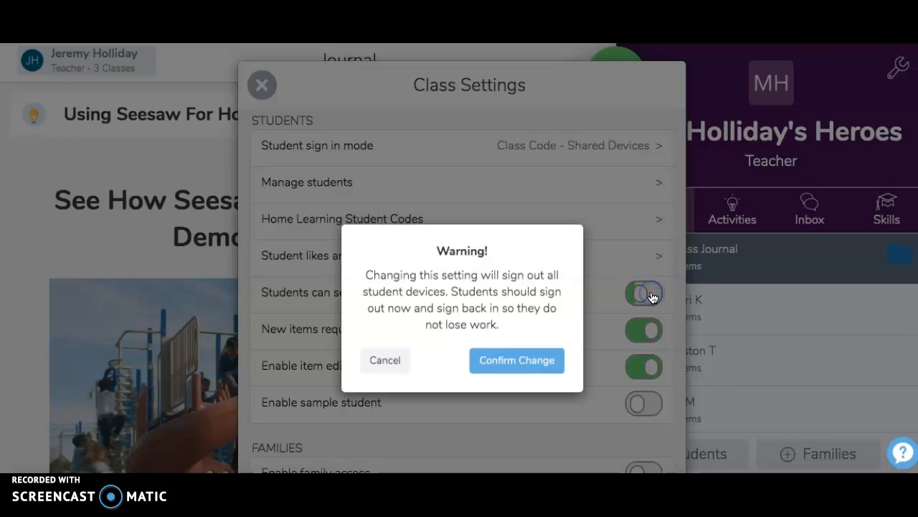
{"action": "left_click", "coordinate": [544, 365]}
{"action": "left_click", "coordinate": [539, 342]}
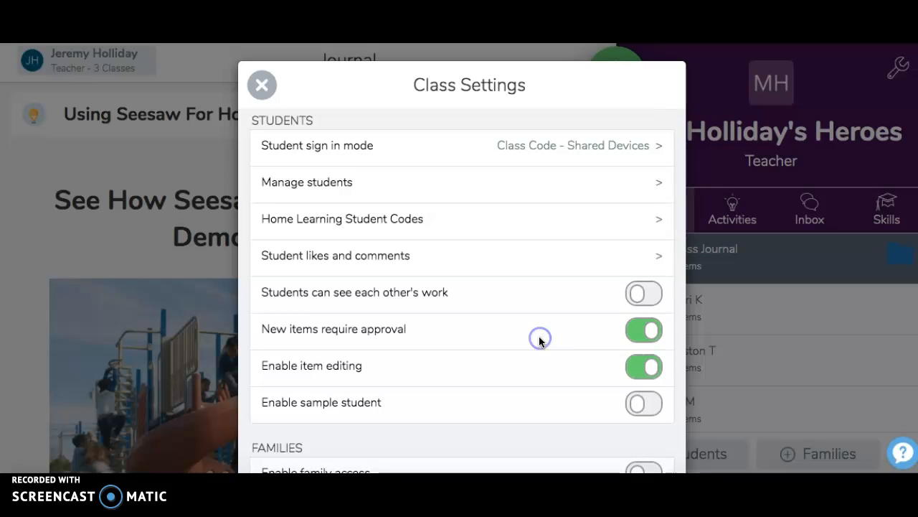
Enable the sample student and family access in the class settings
{"action": "scroll", "coordinate": [540, 341], "scroll_direction": "down", "scroll_amount": 2}
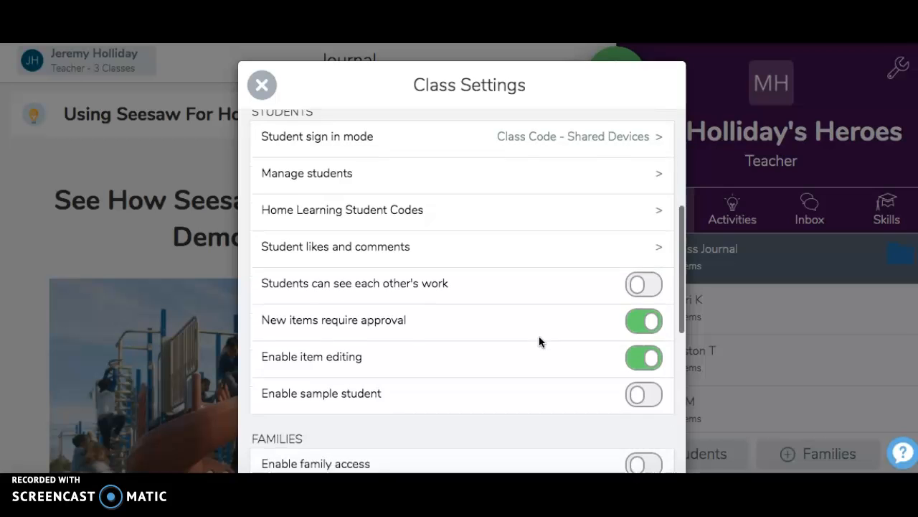
{"action": "scroll", "coordinate": [540, 335], "scroll_direction": "down", "scroll_amount": 2}
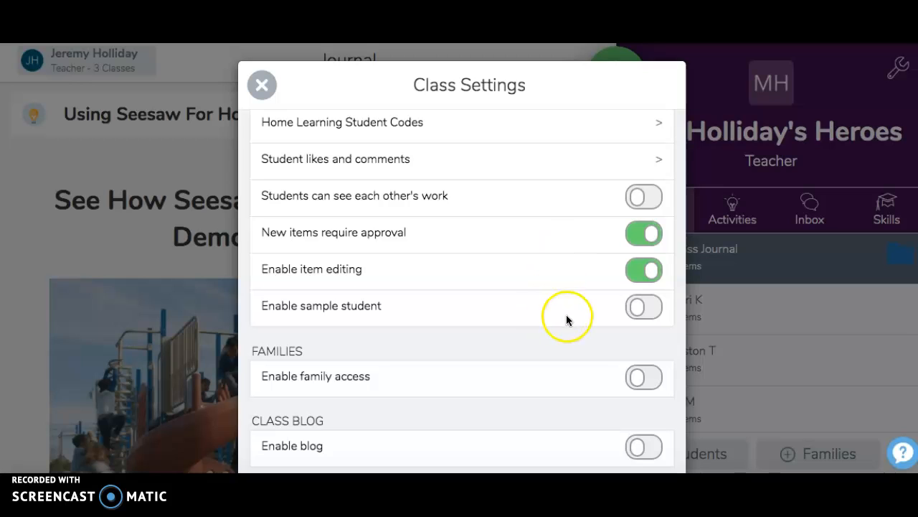
{"action": "left_click", "coordinate": [638, 307]}
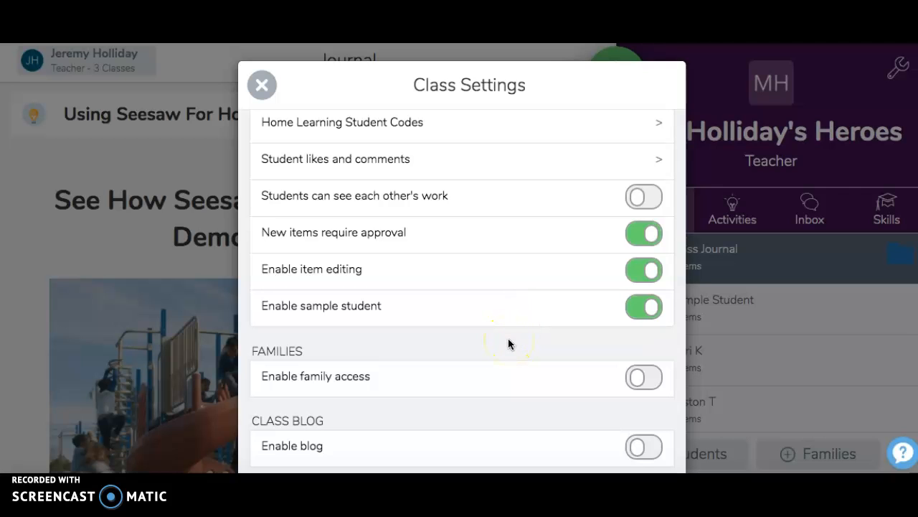
{"action": "scroll", "coordinate": [508, 344], "scroll_direction": "down", "scroll_amount": 3}
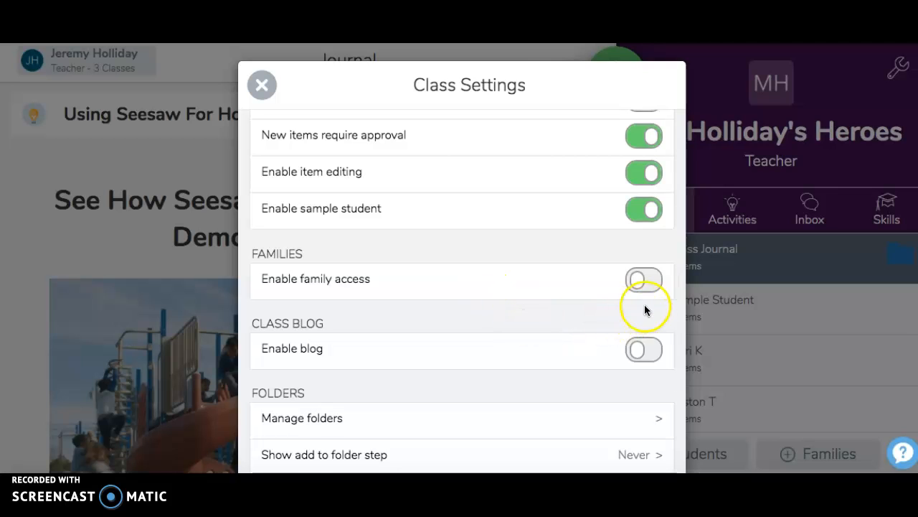
{"action": "left_click", "coordinate": [641, 284]}
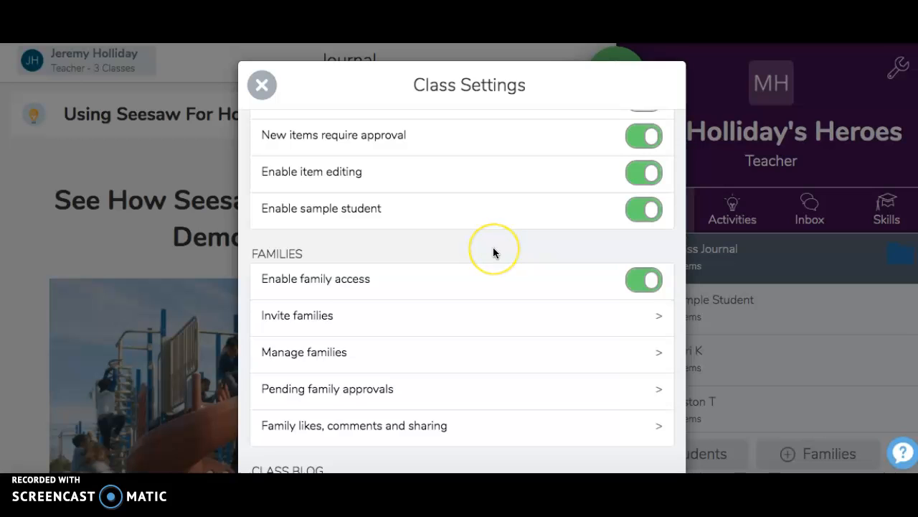
Review the options for inviting families by email or mobile number, and close the invitation page without sending anything
{"action": "scroll", "coordinate": [493, 252], "scroll_direction": "down", "scroll_amount": 1}
{"action": "scroll", "coordinate": [493, 252], "scroll_direction": "down", "scroll_amount": 1}
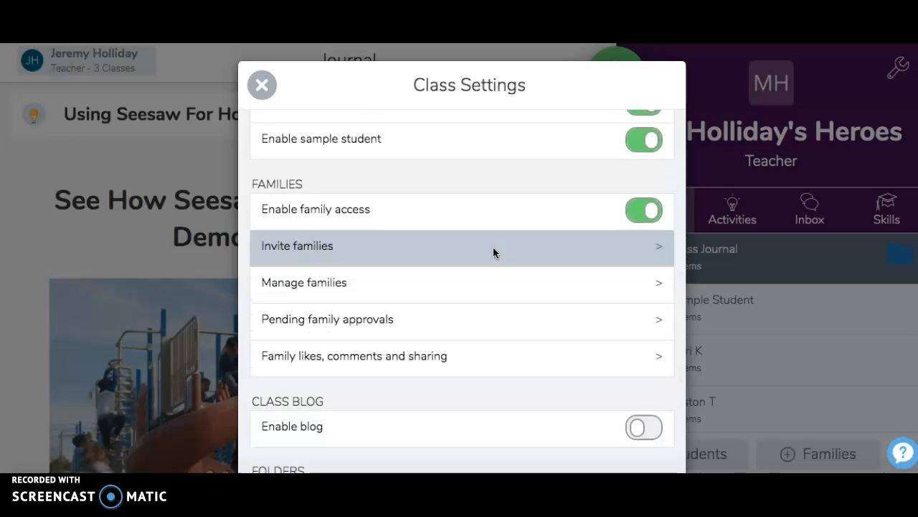
{"action": "left_click", "coordinate": [493, 247]}
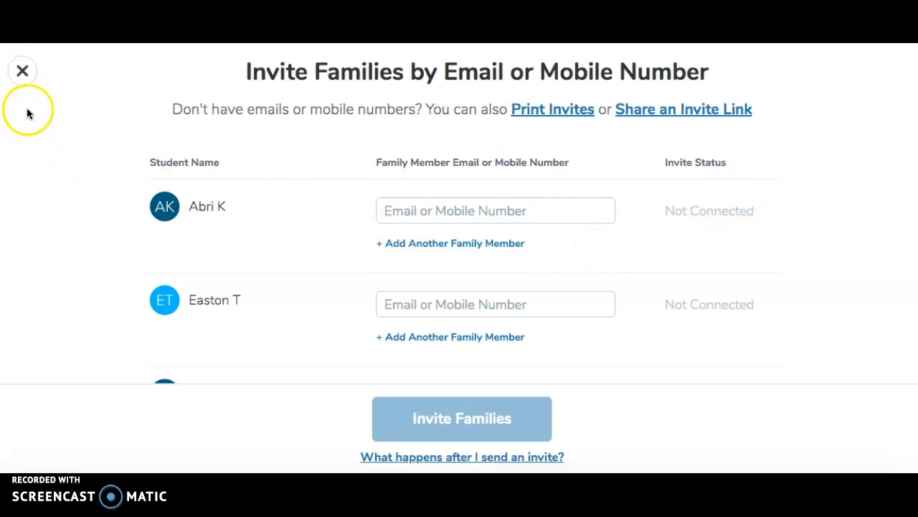
{"action": "left_click", "coordinate": [21, 72]}
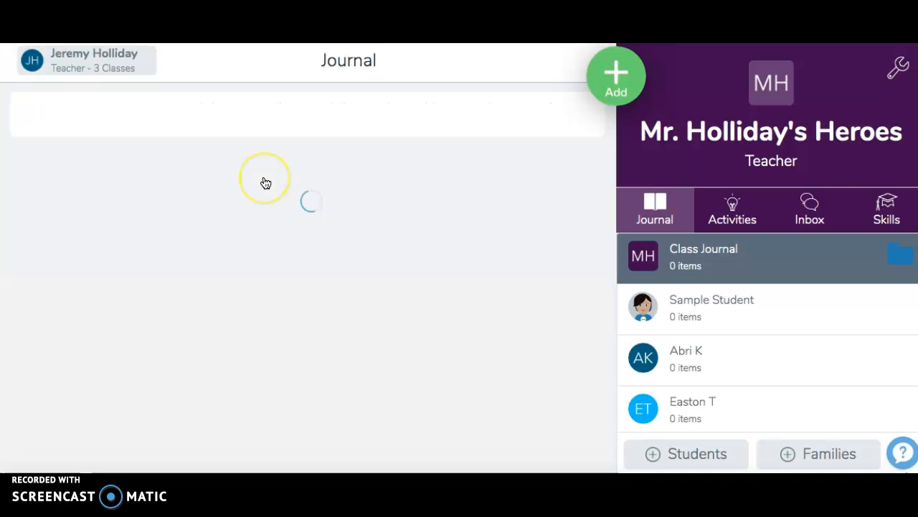
Reopen the class settings, review the students' family connections under Manage Families, and close the list
{"action": "left_click", "coordinate": [894, 72]}
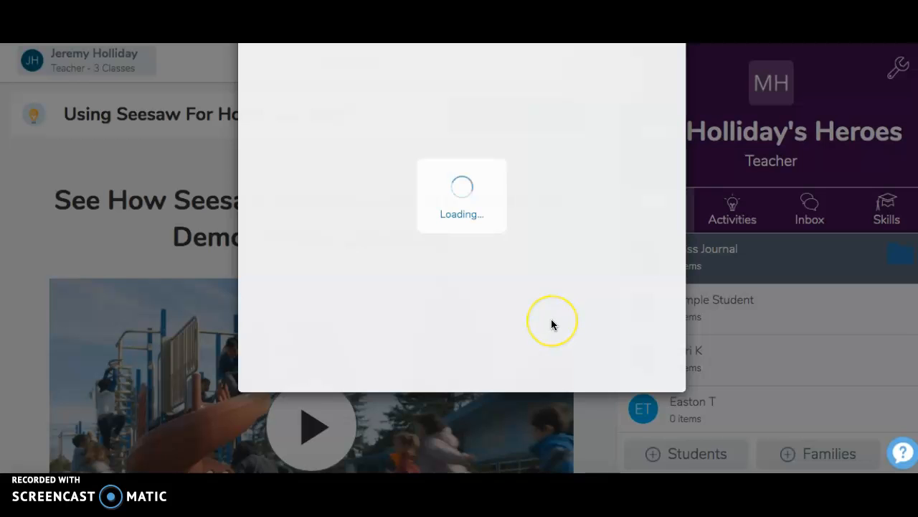
{"action": "scroll", "coordinate": [501, 380], "scroll_direction": "down", "scroll_amount": 6}
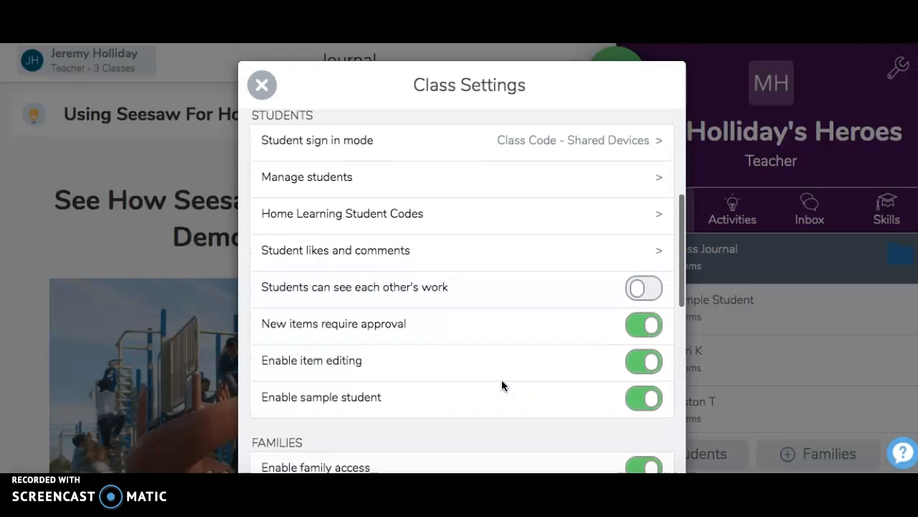
{"action": "scroll", "coordinate": [502, 379], "scroll_direction": "down", "scroll_amount": 2}
{"action": "left_click", "coordinate": [460, 355]}
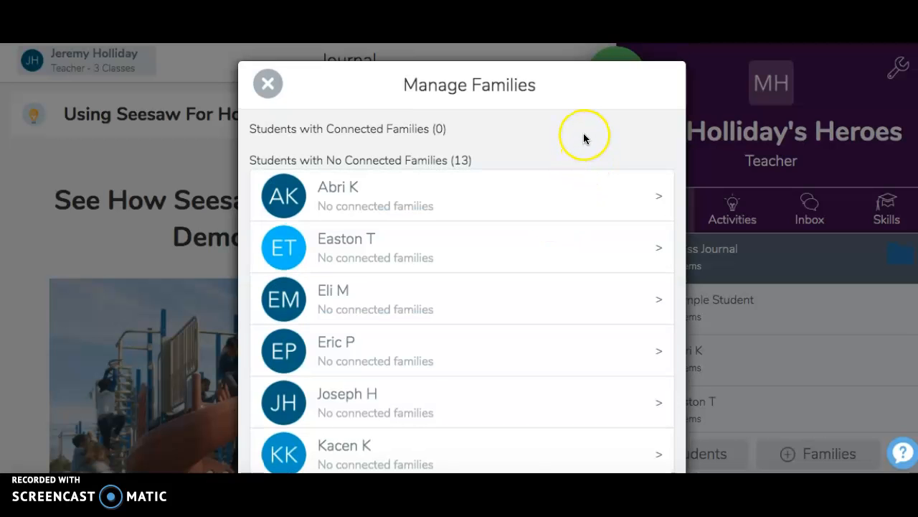
{"action": "scroll", "coordinate": [583, 133], "scroll_direction": "down", "scroll_amount": 1}
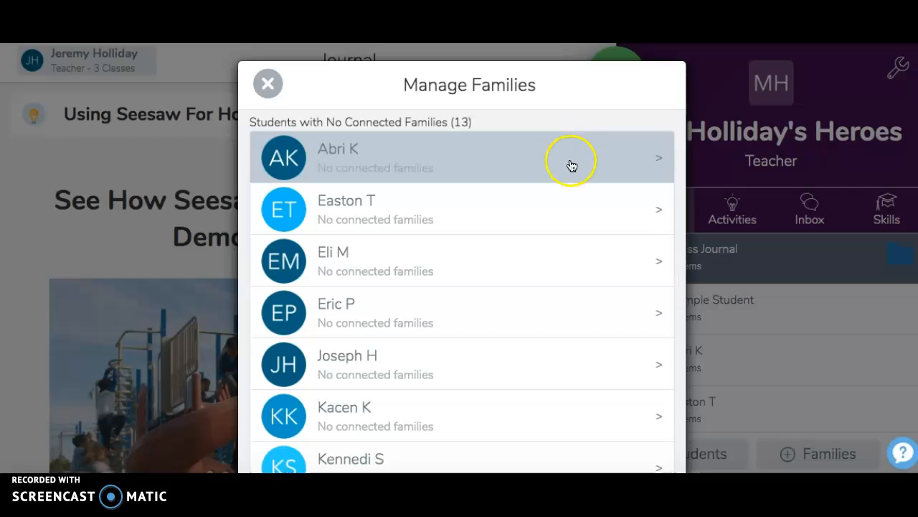
{"action": "left_click", "coordinate": [277, 91]}
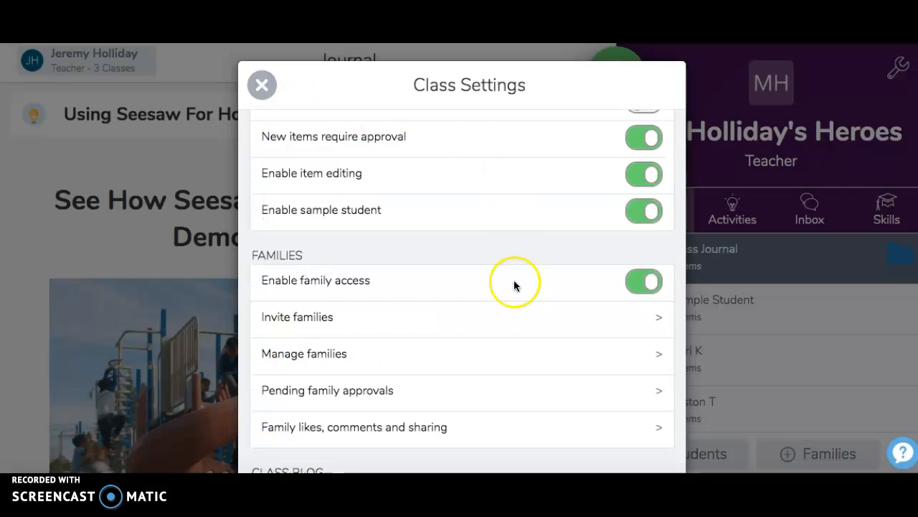
Check the pending family approvals and the family likes, comments and sharing options, and return to the class settings
{"action": "scroll", "coordinate": [517, 247], "scroll_direction": "down", "scroll_amount": 1}
{"action": "left_click", "coordinate": [498, 340]}
{"action": "left_click", "coordinate": [432, 289]}
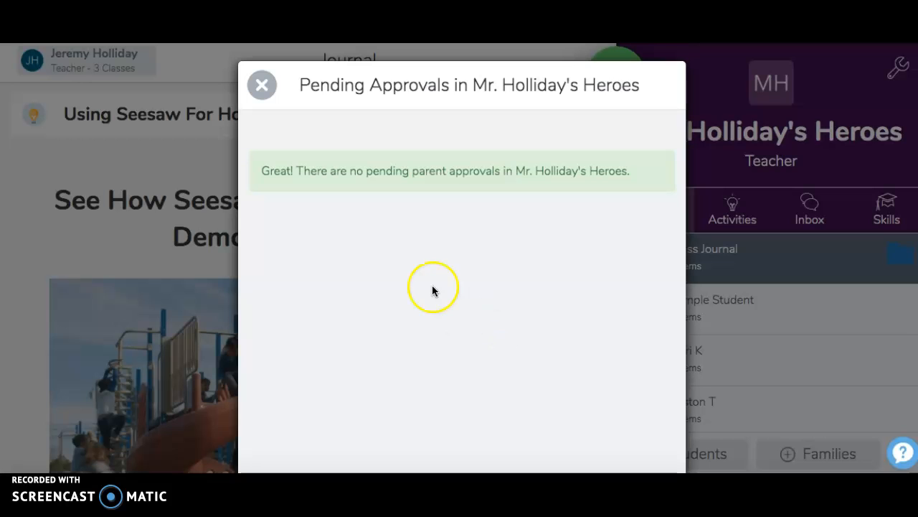
{"action": "left_click", "coordinate": [264, 90]}
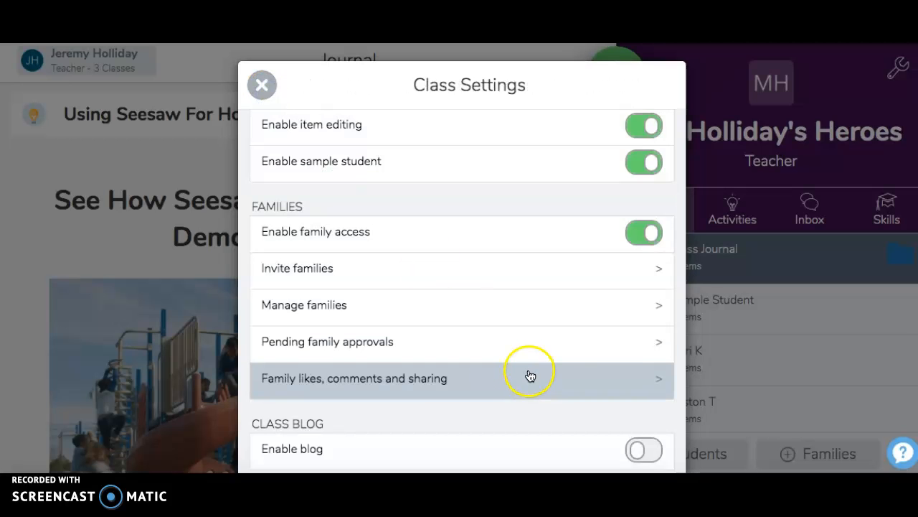
{"action": "left_click", "coordinate": [527, 388]}
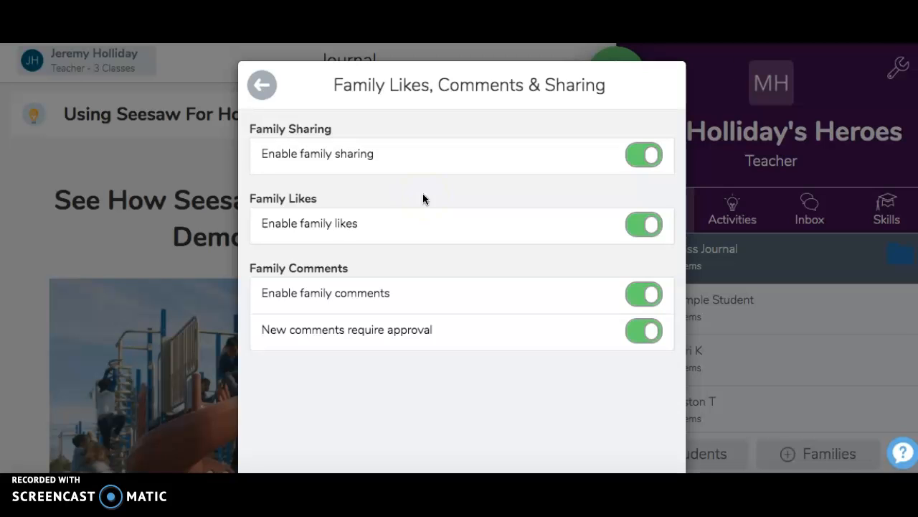
{"action": "left_click", "coordinate": [260, 84]}
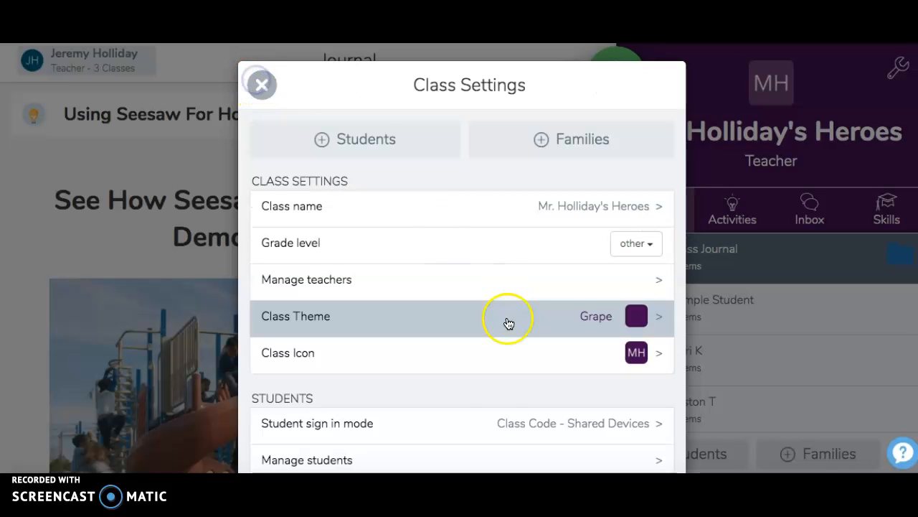
Open the class blog setup to review the public blog information, and close it without creating a blog
{"action": "scroll", "coordinate": [504, 399], "scroll_direction": "down", "scroll_amount": 5}
{"action": "scroll", "coordinate": [501, 401], "scroll_direction": "down", "scroll_amount": 4}
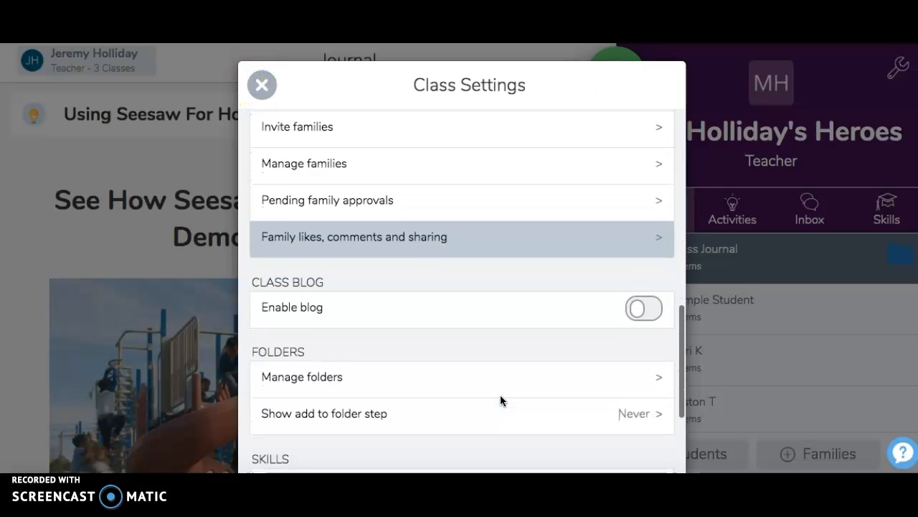
{"action": "left_click", "coordinate": [638, 310]}
{"action": "left_click", "coordinate": [591, 279]}
{"action": "left_click", "coordinate": [592, 231]}
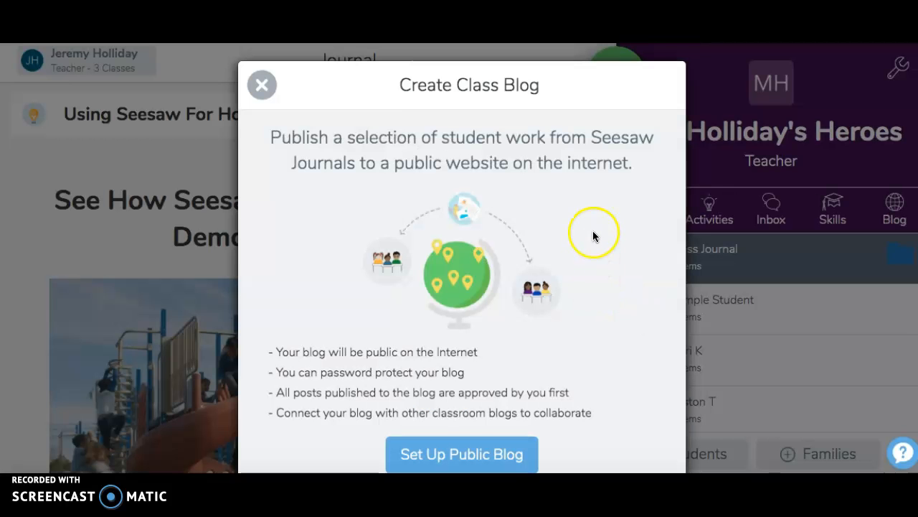
{"action": "scroll", "coordinate": [593, 234], "scroll_direction": "down", "scroll_amount": 1}
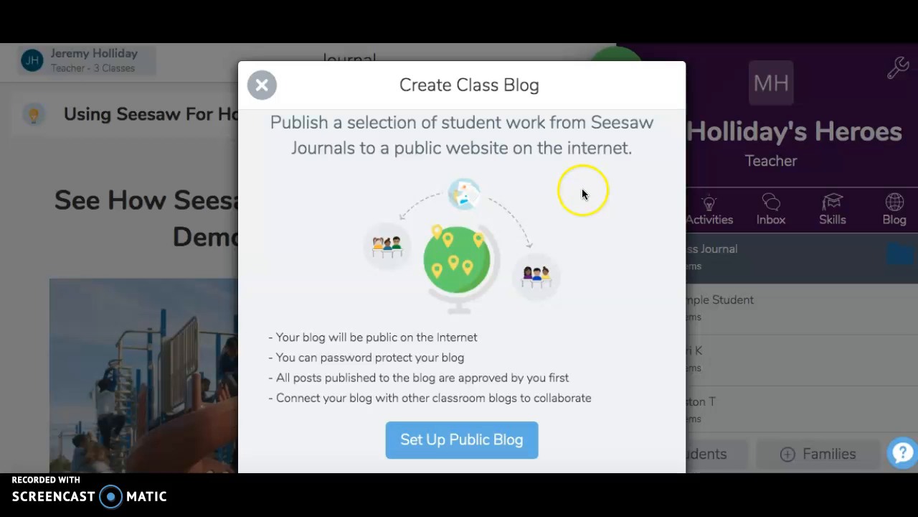
{"action": "left_click", "coordinate": [263, 92]}
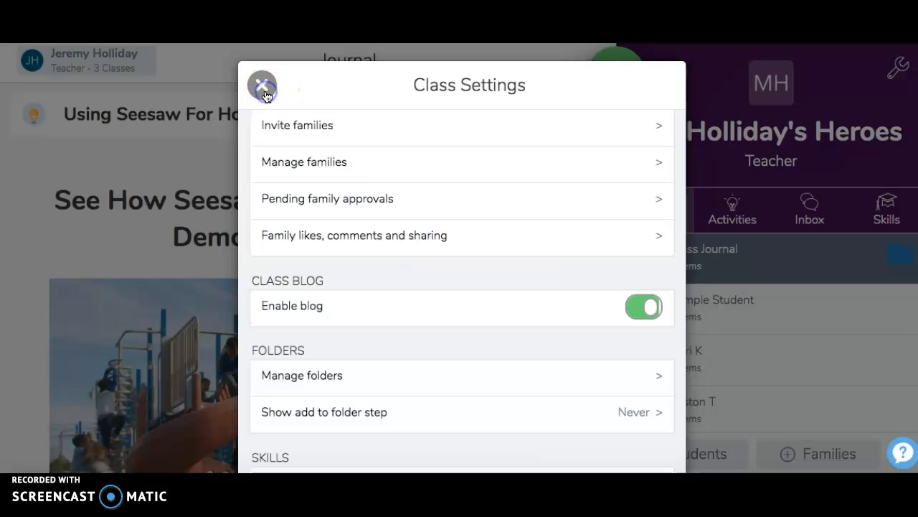
View the folder management page for the class and close it without creating a folder
{"action": "scroll", "coordinate": [538, 345], "scroll_direction": "down", "scroll_amount": 2}
{"action": "left_click", "coordinate": [543, 330]}
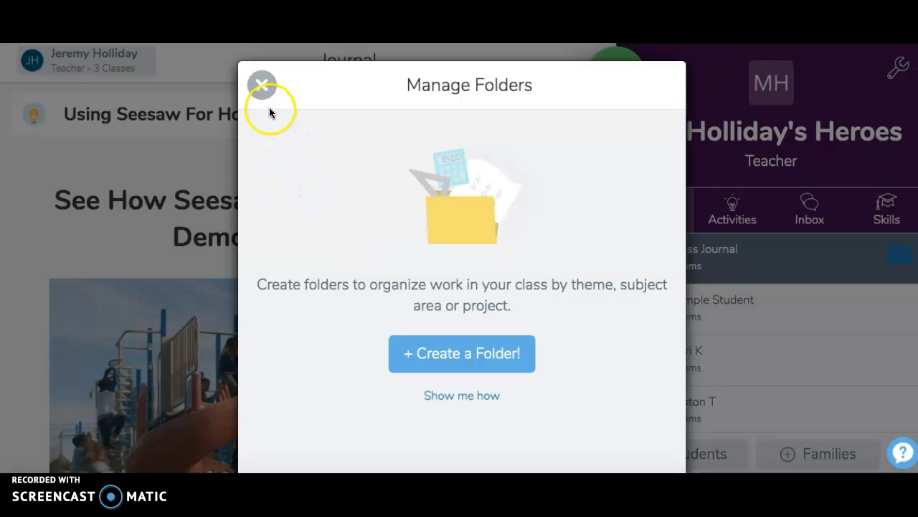
{"action": "left_click", "coordinate": [263, 88]}
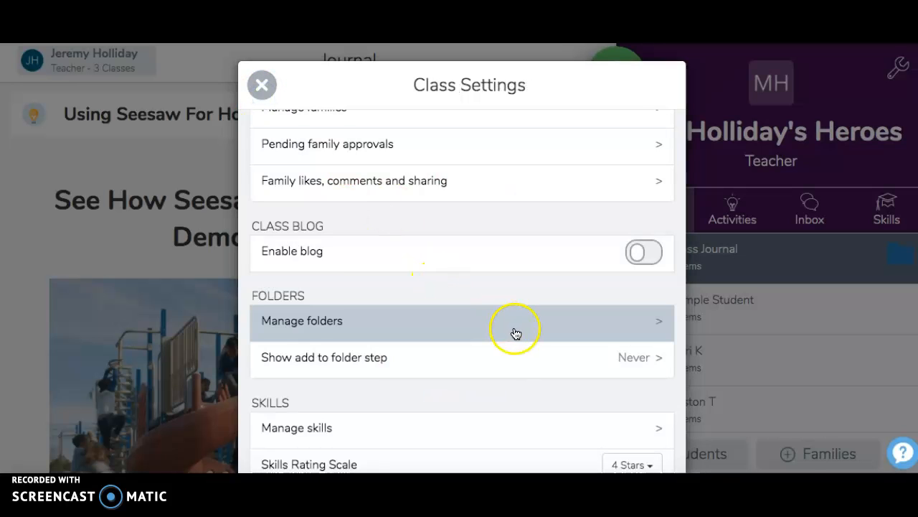
Examine the skills management page, including its option for adding a new skill, and return to the class settings
{"action": "scroll", "coordinate": [503, 294], "scroll_direction": "down", "scroll_amount": 1}
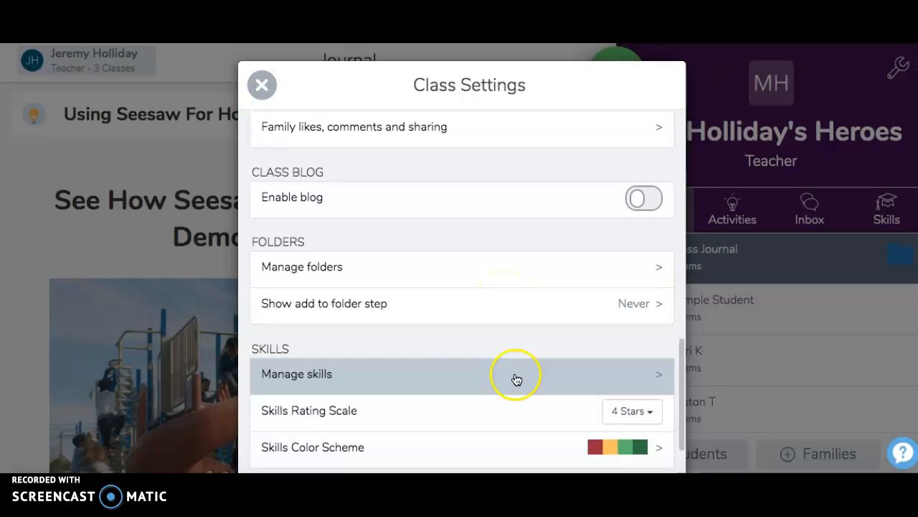
{"action": "scroll", "coordinate": [513, 359], "scroll_direction": "down", "scroll_amount": 1}
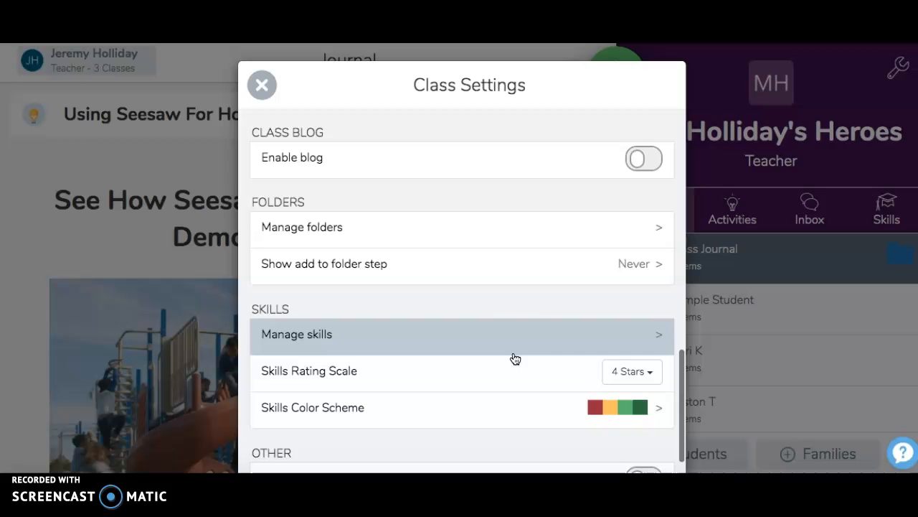
{"action": "scroll", "coordinate": [512, 312], "scroll_direction": "down", "scroll_amount": 1}
{"action": "left_click", "coordinate": [512, 311]}
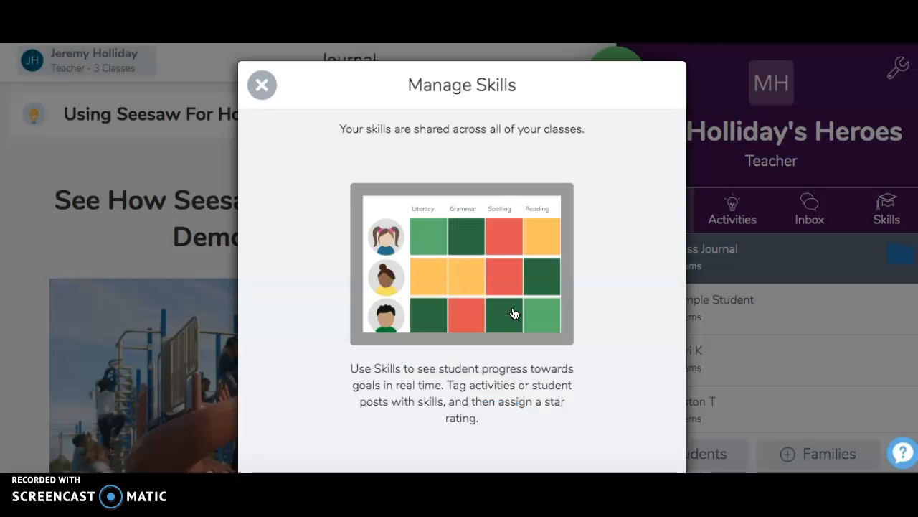
{"action": "left_click", "coordinate": [531, 310]}
{"action": "scroll", "coordinate": [626, 328], "scroll_direction": "down", "scroll_amount": 2}
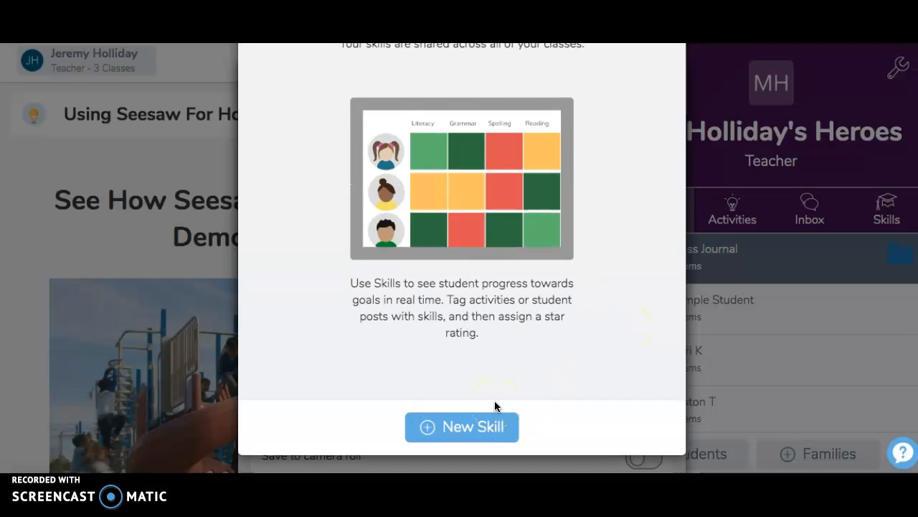
{"action": "scroll", "coordinate": [495, 406], "scroll_direction": "up", "scroll_amount": 2}
{"action": "scroll", "coordinate": [495, 406], "scroll_direction": "down", "scroll_amount": 2}
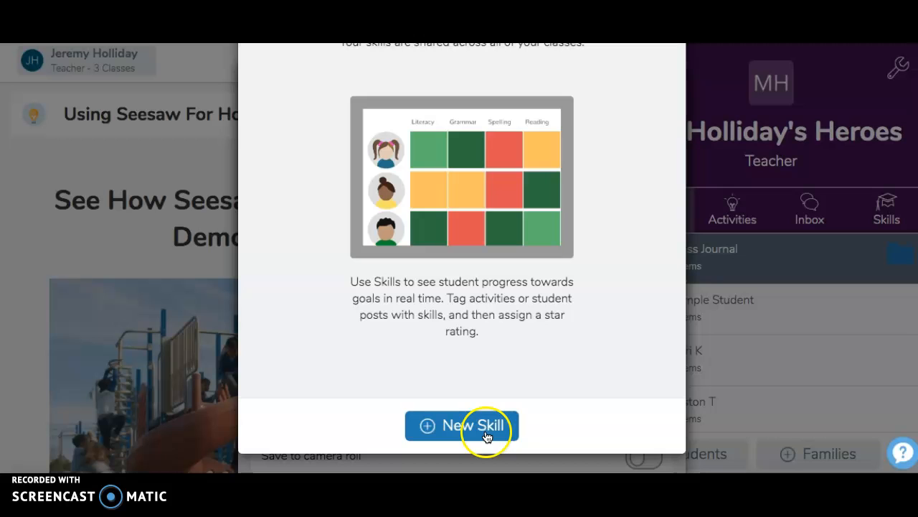
{"action": "scroll", "coordinate": [422, 351], "scroll_direction": "up", "scroll_amount": 2}
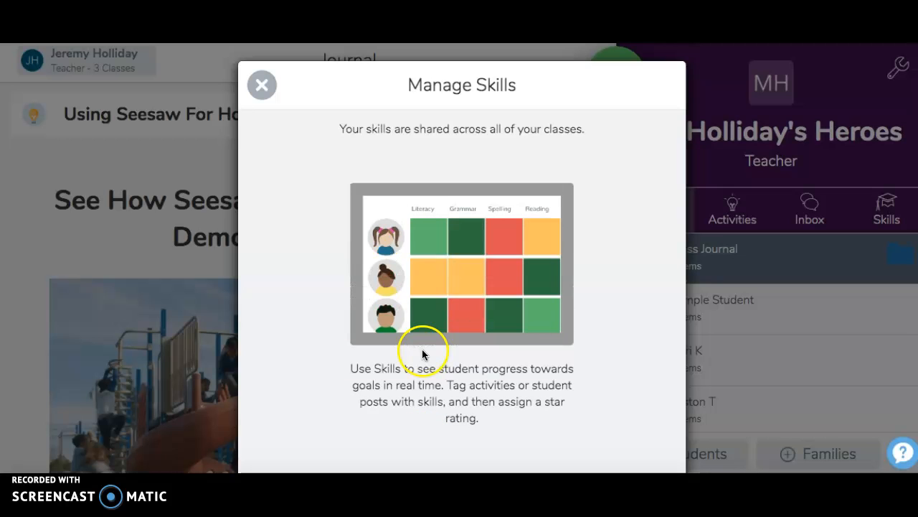
{"action": "left_click", "coordinate": [262, 84]}
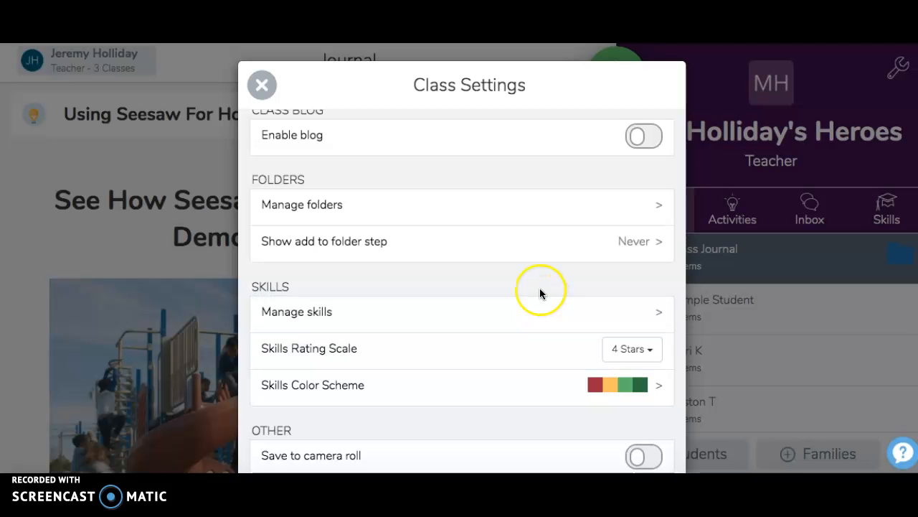
Review the remaining class settings for skills ratings, camera roll saving, video quality, code reset and archiving, and return to the general class settings
{"action": "scroll", "coordinate": [539, 292], "scroll_direction": "down", "scroll_amount": 2}
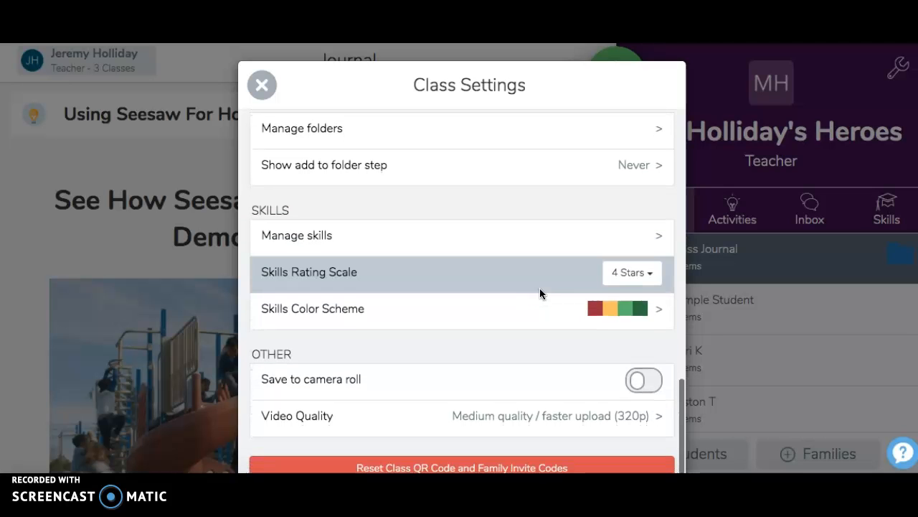
{"action": "scroll", "coordinate": [526, 342], "scroll_direction": "down", "scroll_amount": 1}
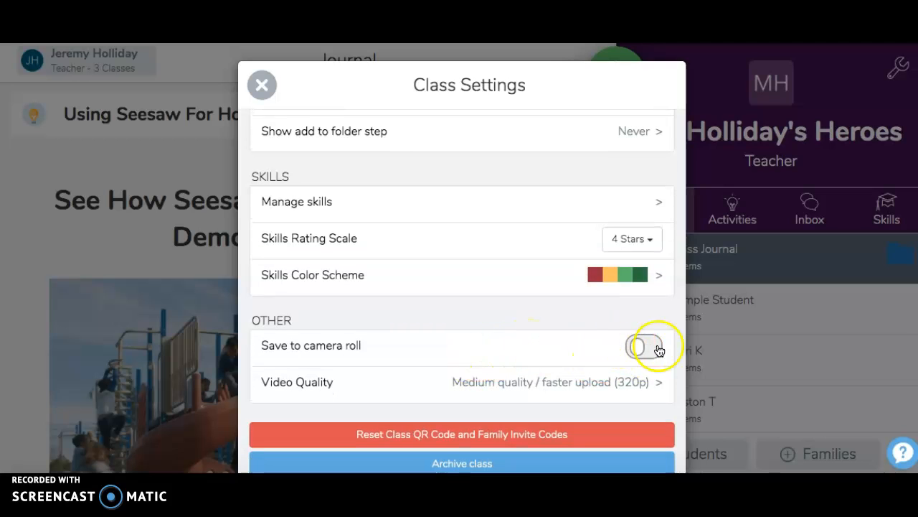
{"action": "scroll", "coordinate": [523, 338], "scroll_direction": "down", "scroll_amount": 2}
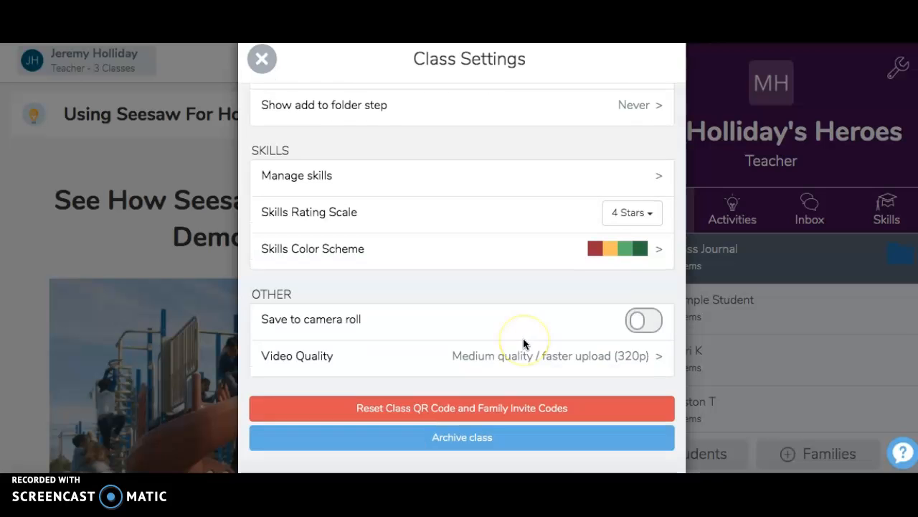
{"action": "scroll", "coordinate": [523, 338], "scroll_direction": "up", "scroll_amount": 3}
{"action": "scroll", "coordinate": [523, 338], "scroll_direction": "up", "scroll_amount": 10}
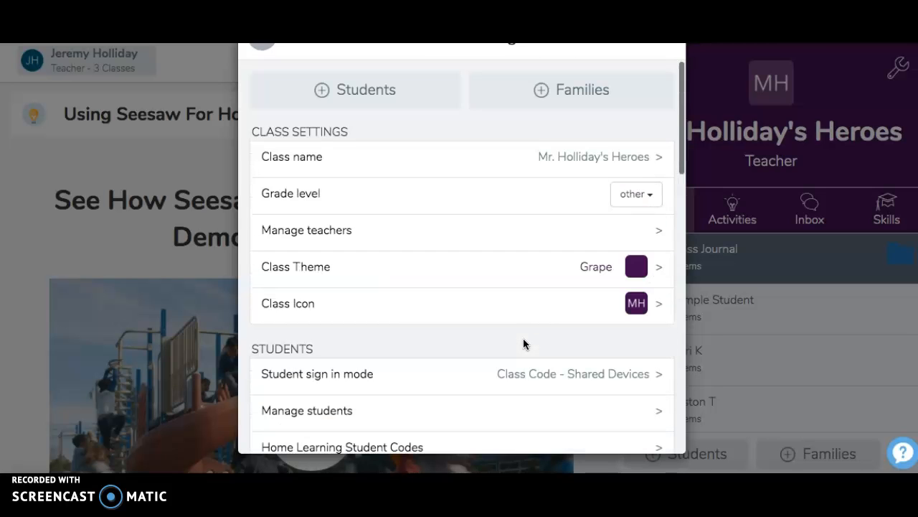
{"action": "left_click", "coordinate": [377, 245]}
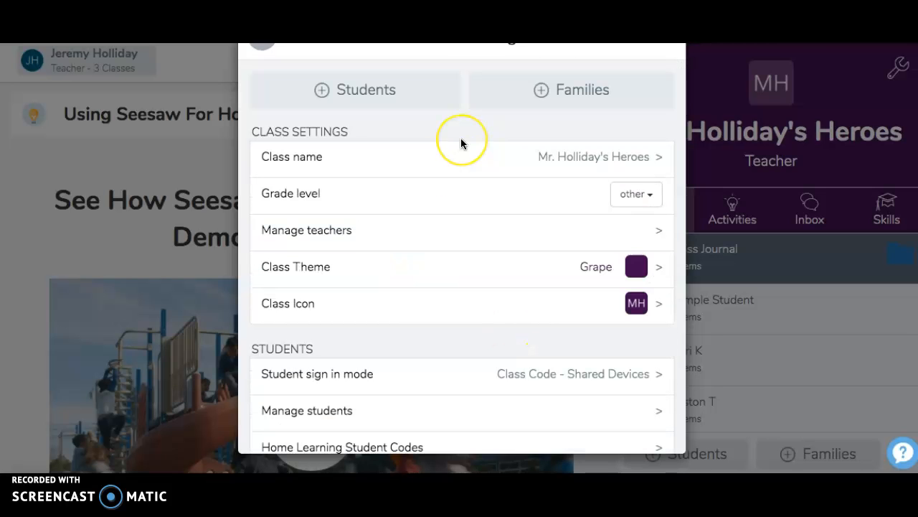
{"action": "scroll", "coordinate": [460, 138], "scroll_direction": "up", "scroll_amount": 2}
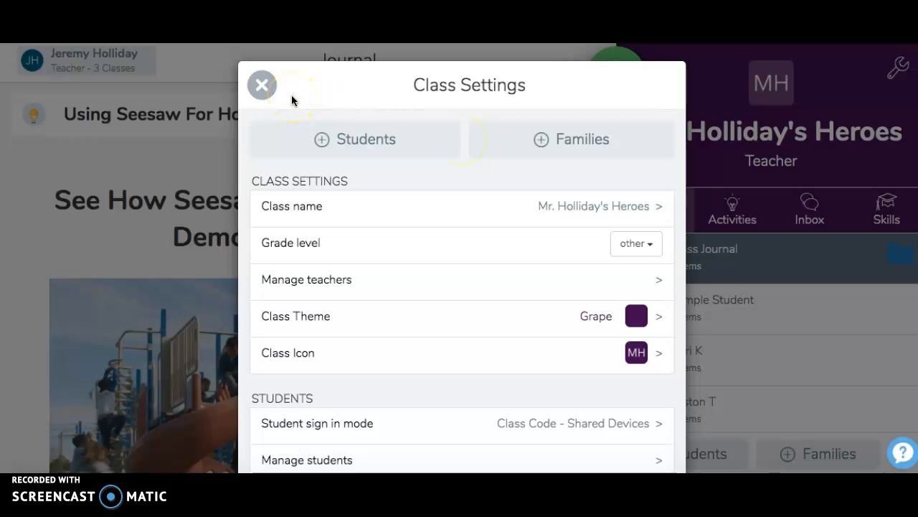